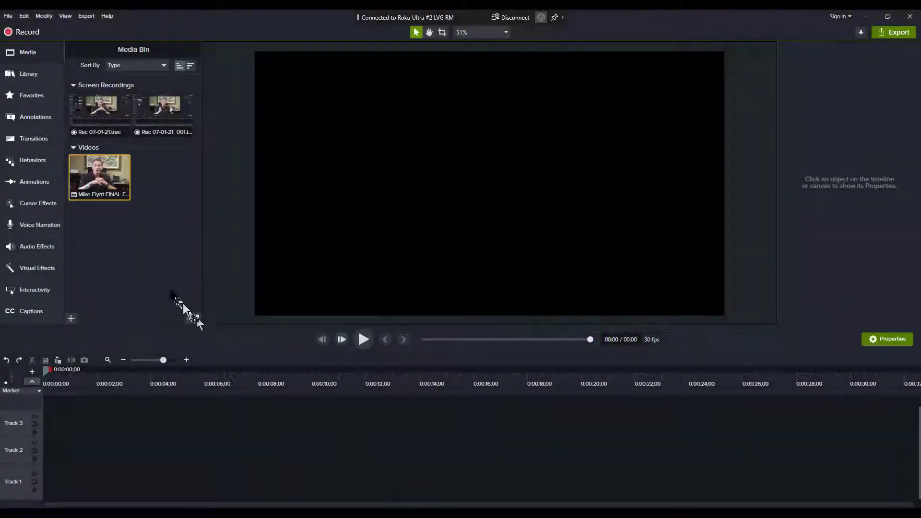
Add the interview video from the Media Bin to Track 1 at the playhead.
right_click(108, 180)
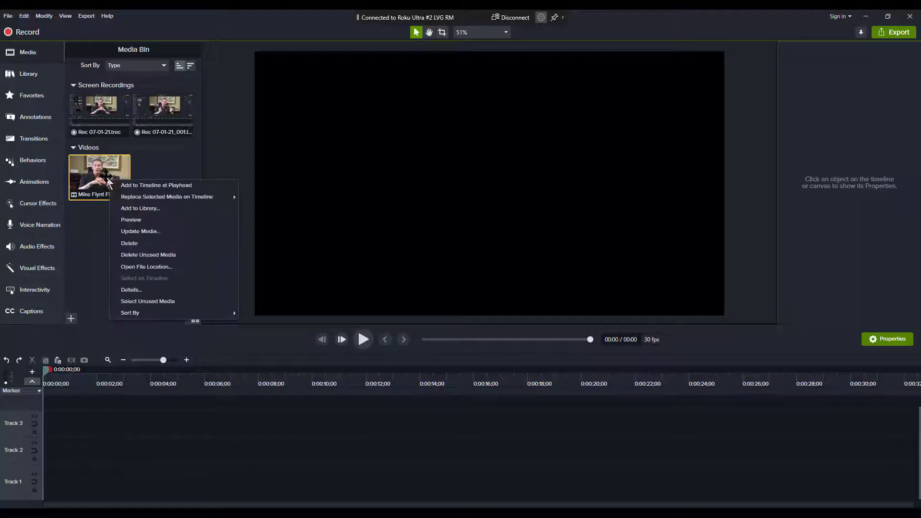
left_click(147, 187)
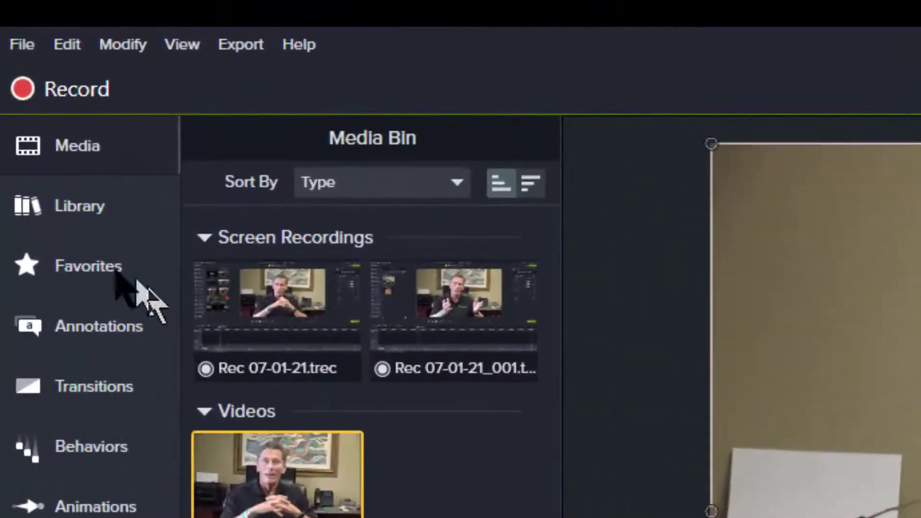
Switch to the Library, keep the Camtasia 2020 asset library selected, and collapse its Intros folder.
left_click(67, 206)
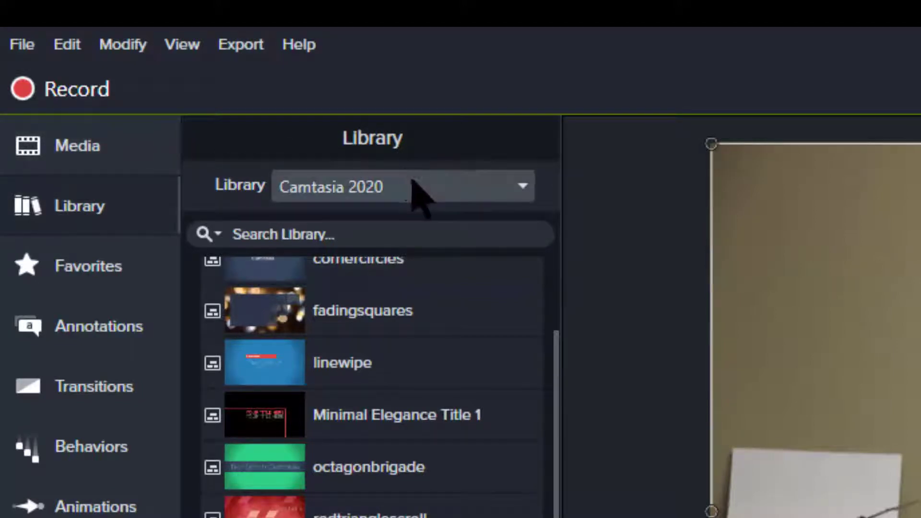
left_click(523, 189)
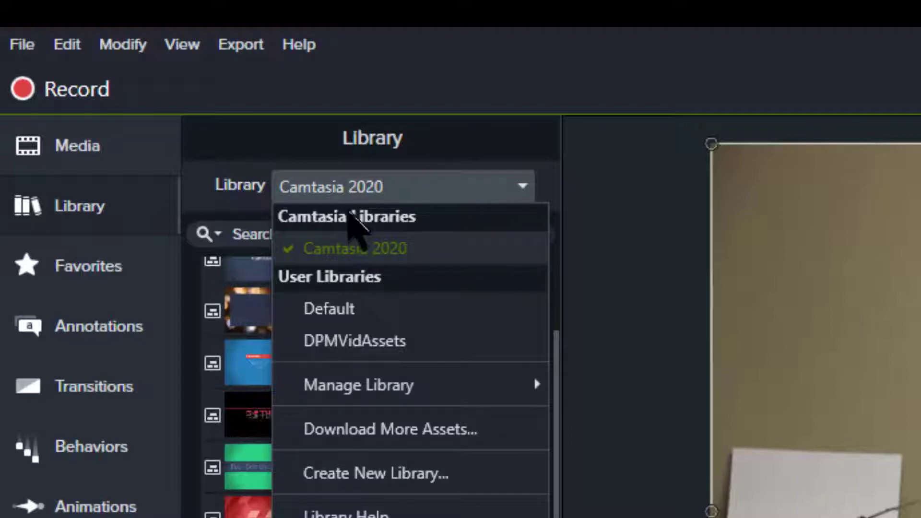
left_click(360, 189)
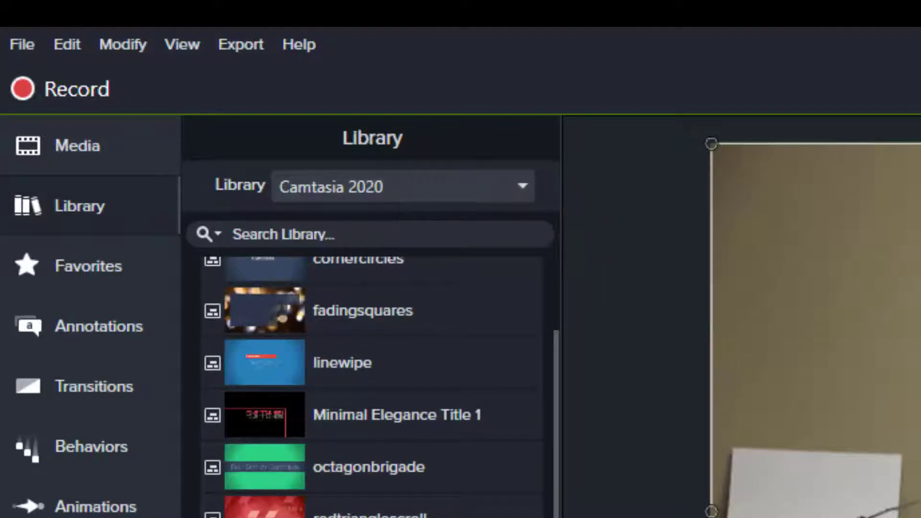
scroll(335, 393, "up", 3)
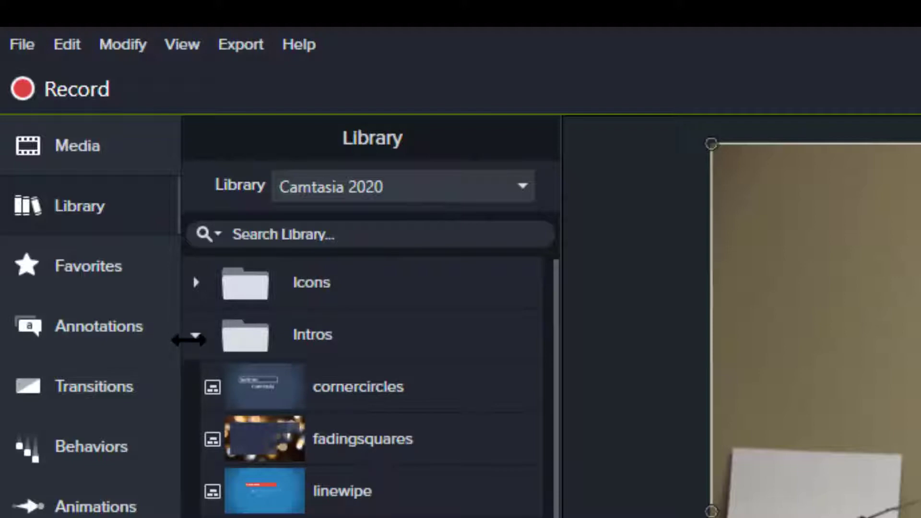
left_click(194, 335)
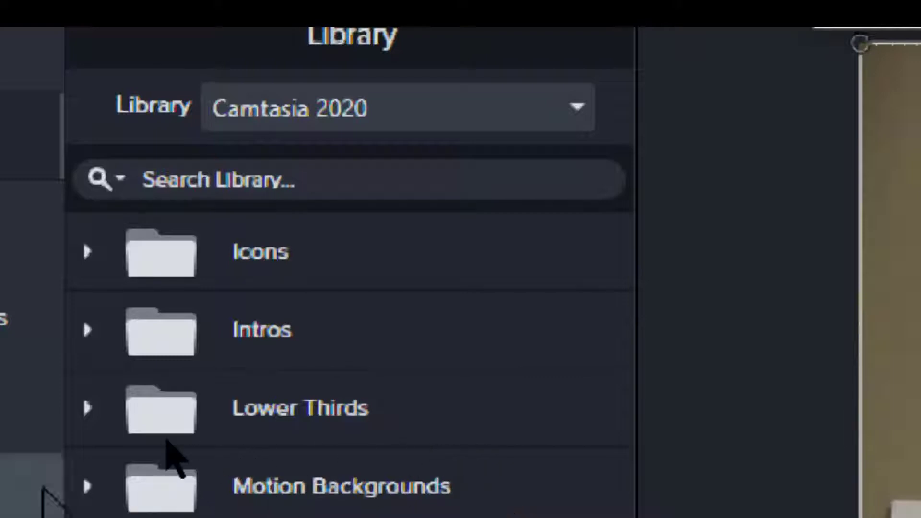
Check the Motion Backgrounds folder, then expand Intros and preview Simple Bright Title 4.
left_click(83, 473)
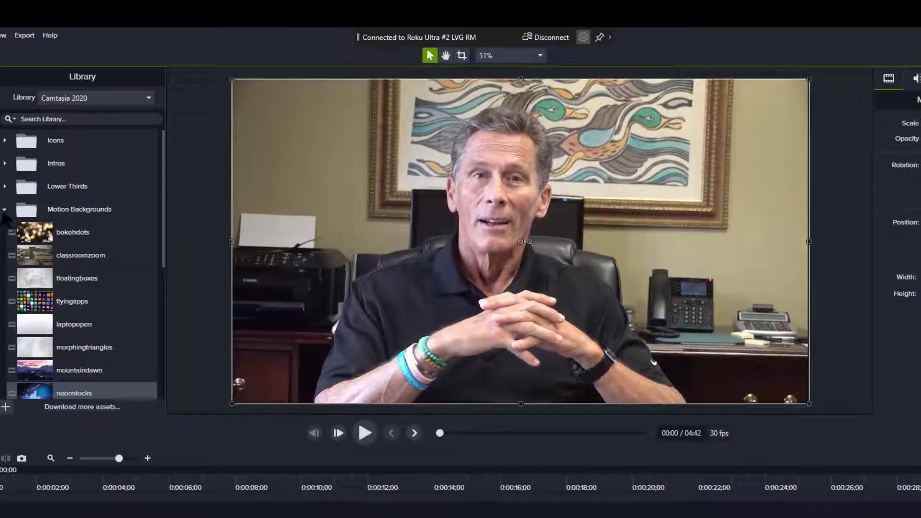
left_click(5, 210)
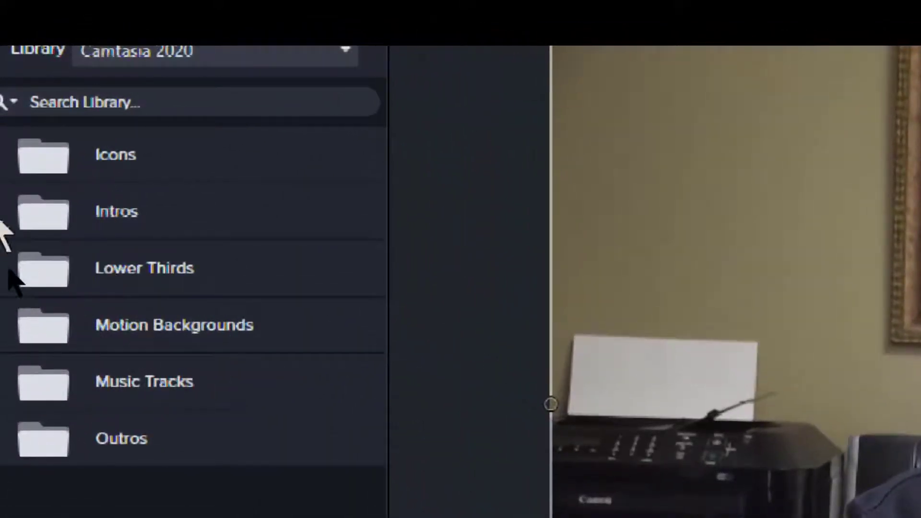
left_click(9, 272)
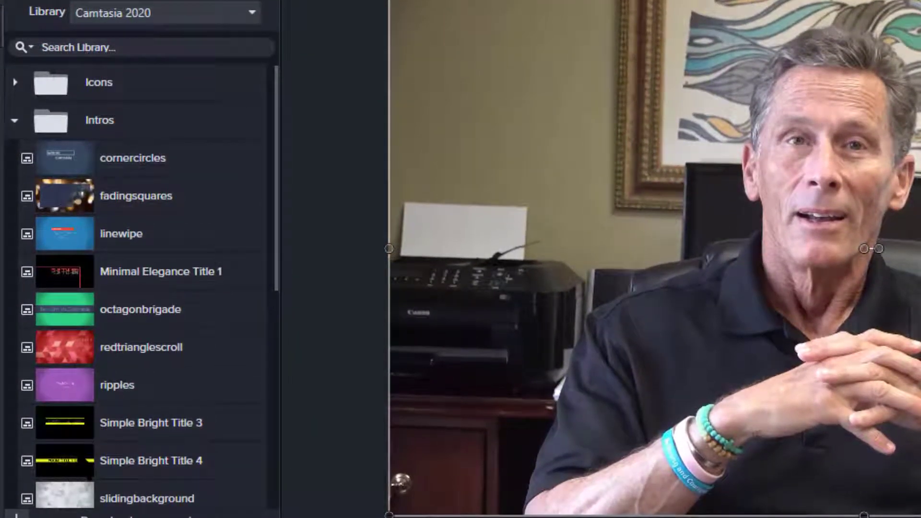
double_click(79, 456)
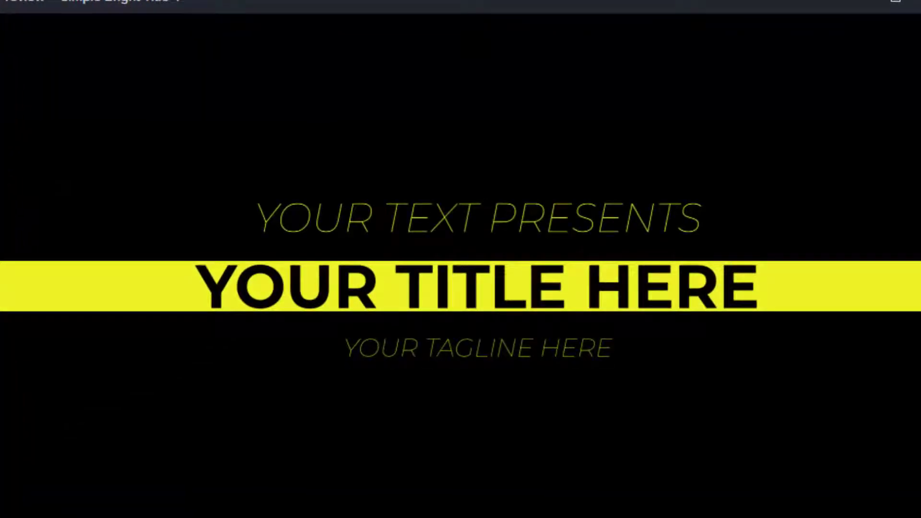
Place Simple Bright Title 4 at the start of Track 1, pushing the interview clip to 8 seconds.
left_click(868, 42)
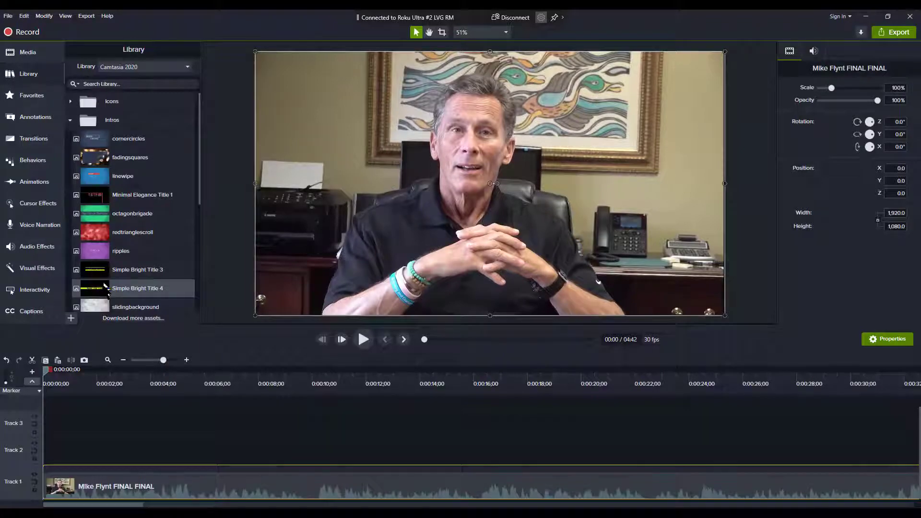
left_click_drag(105, 288, 46, 451)
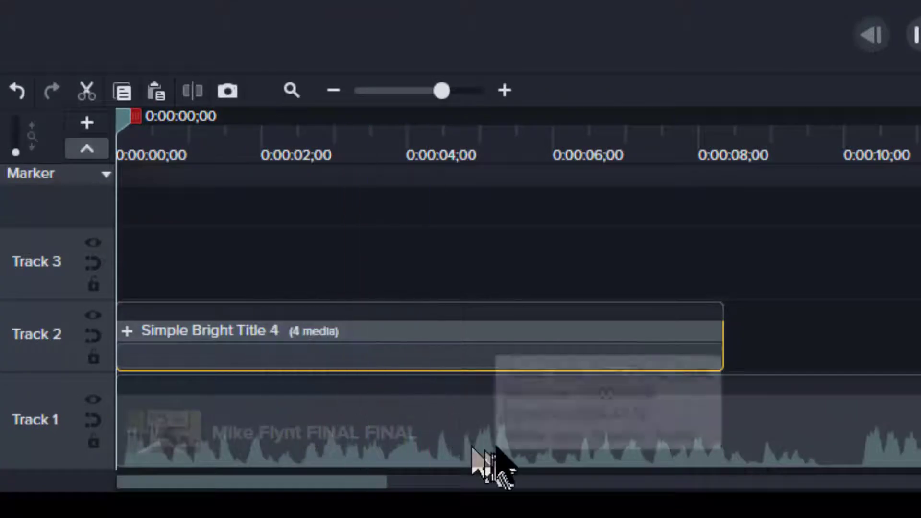
left_click(423, 436)
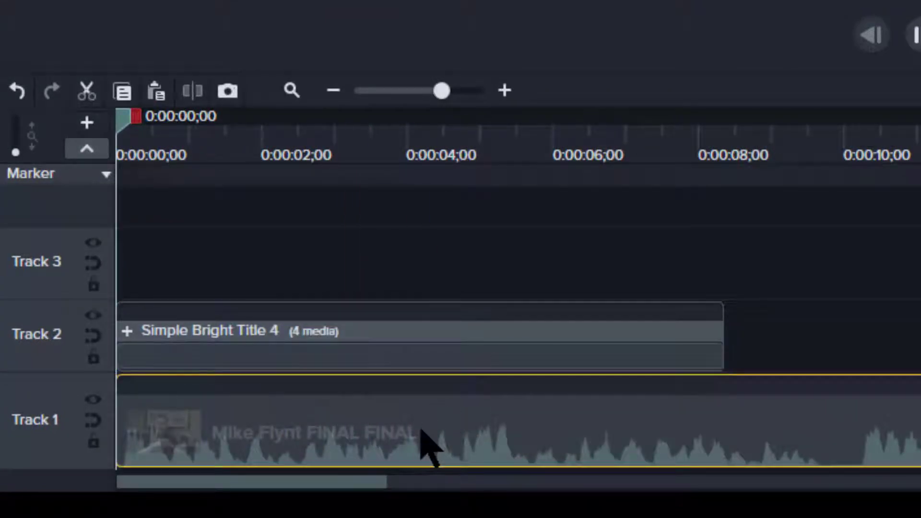
left_click_drag(427, 434, 920, 444)
left_click(473, 360)
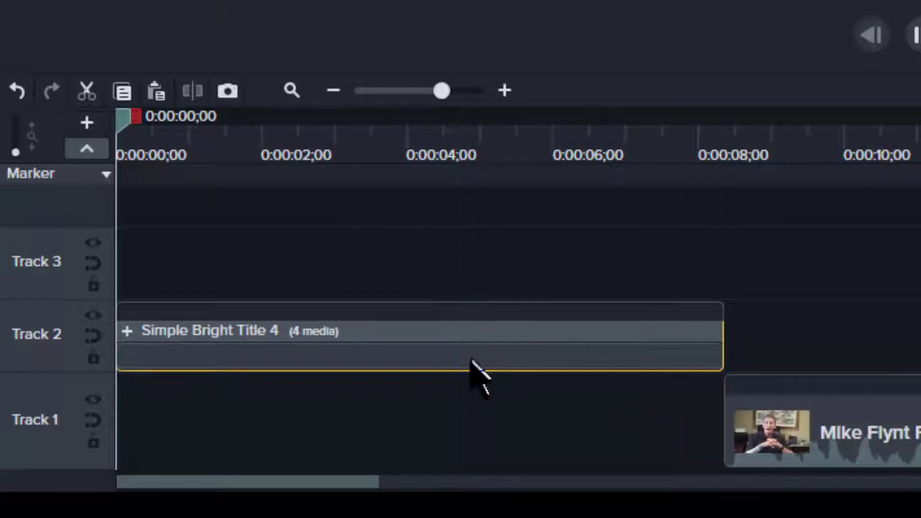
left_click_drag(476, 338, 488, 438)
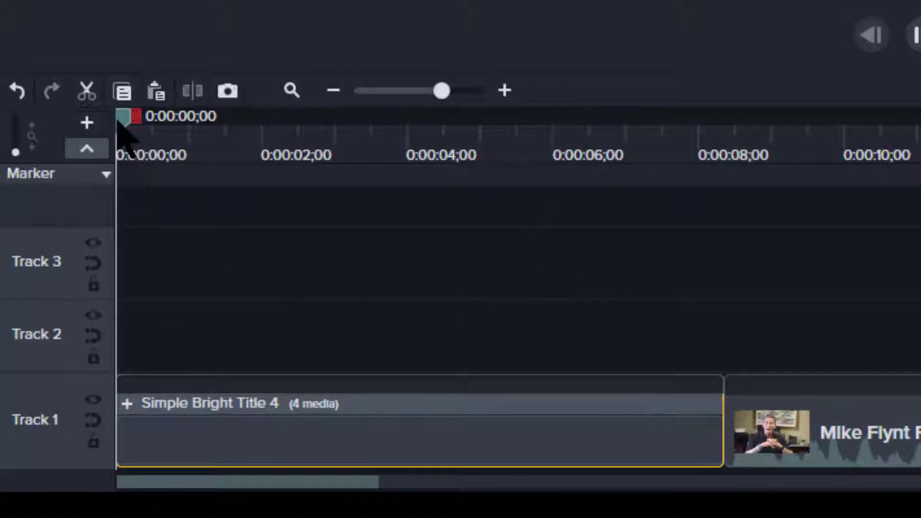
Set the playhead to 0:00:04;17, expand the title group, enlarge the timeline, and select the top Text clip.
left_click_drag(130, 151, 448, 160)
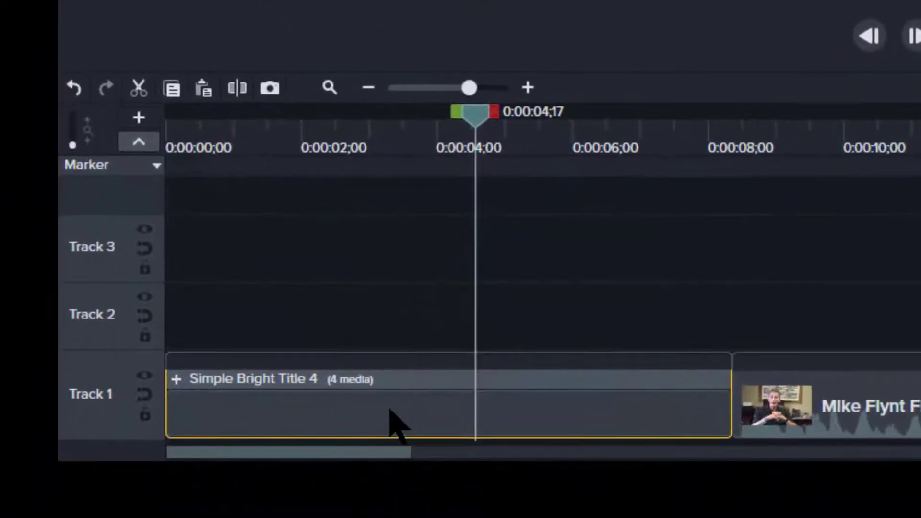
left_click(176, 378)
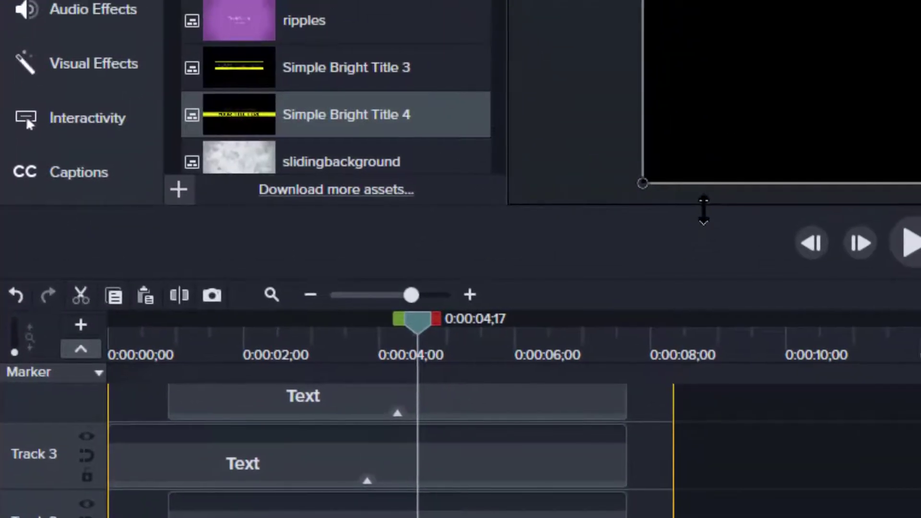
left_click_drag(703, 210, 740, 0)
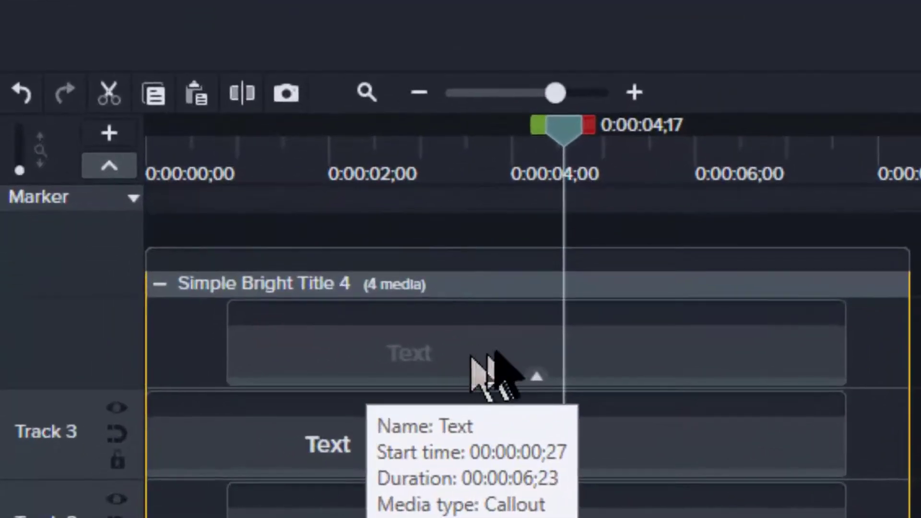
left_click(497, 358)
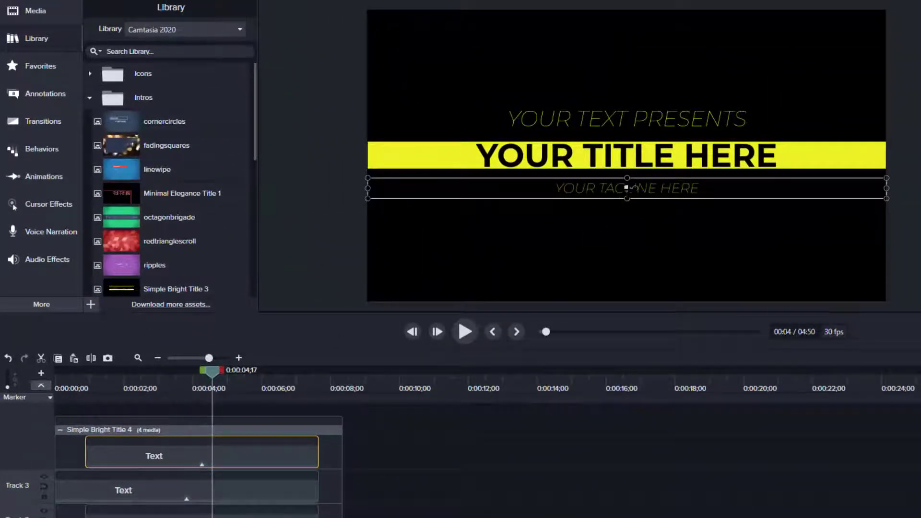
Replace the tagline with 'EXECUTIVE DIRECTOR' and the top line with 'LIONS CLUB OF MISSISSIPPI'.
double_click(629, 187)
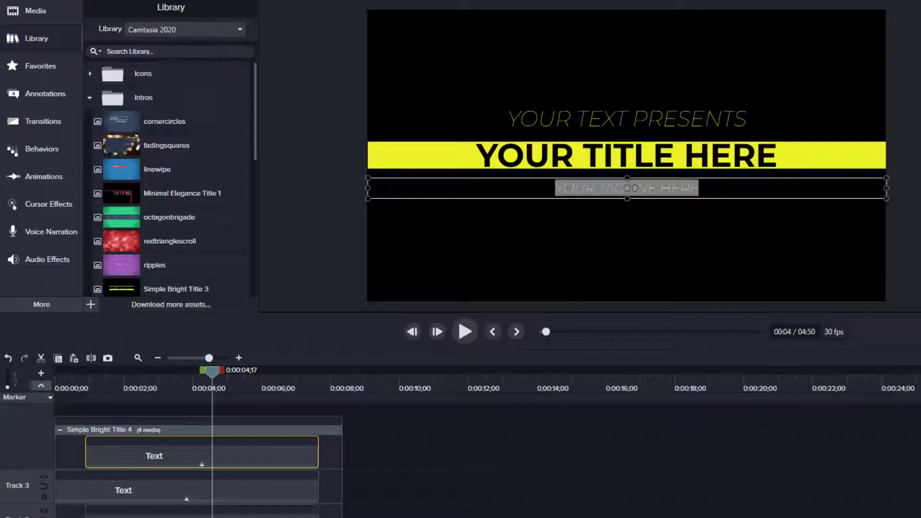
type("E")
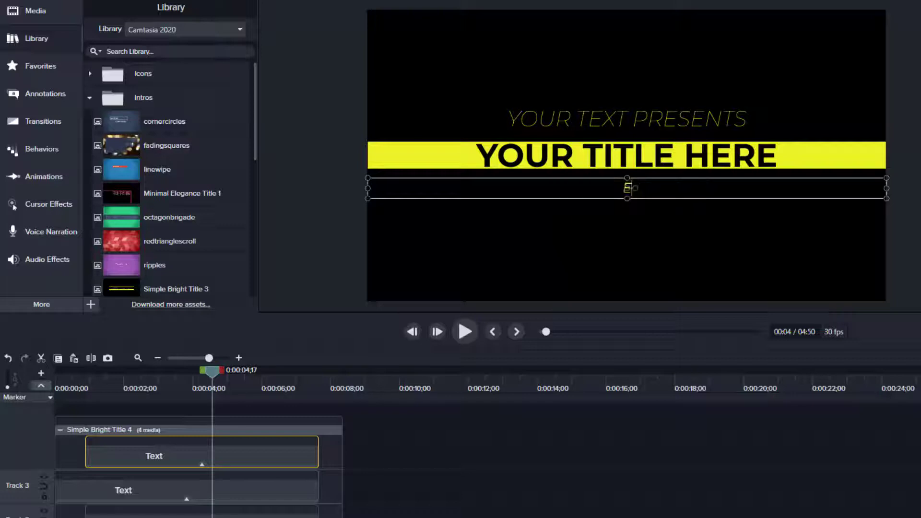
type("XECUTI")
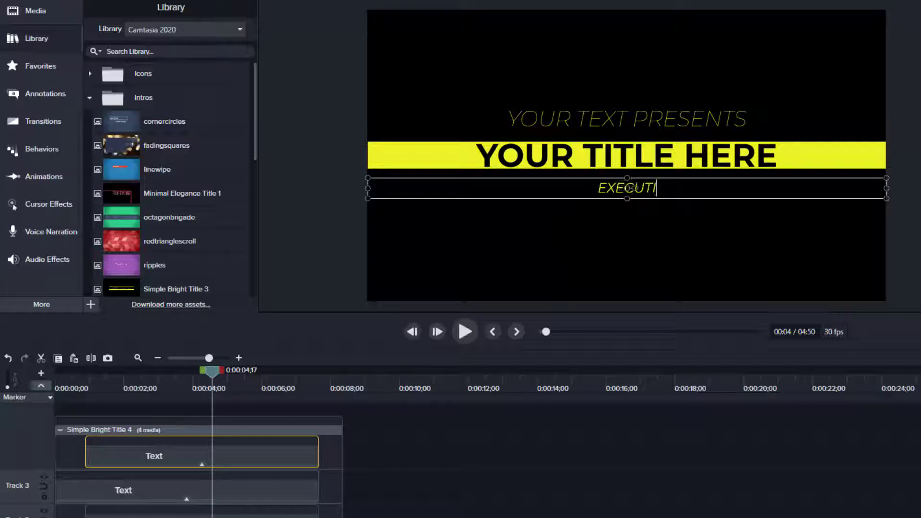
type("VE DIR")
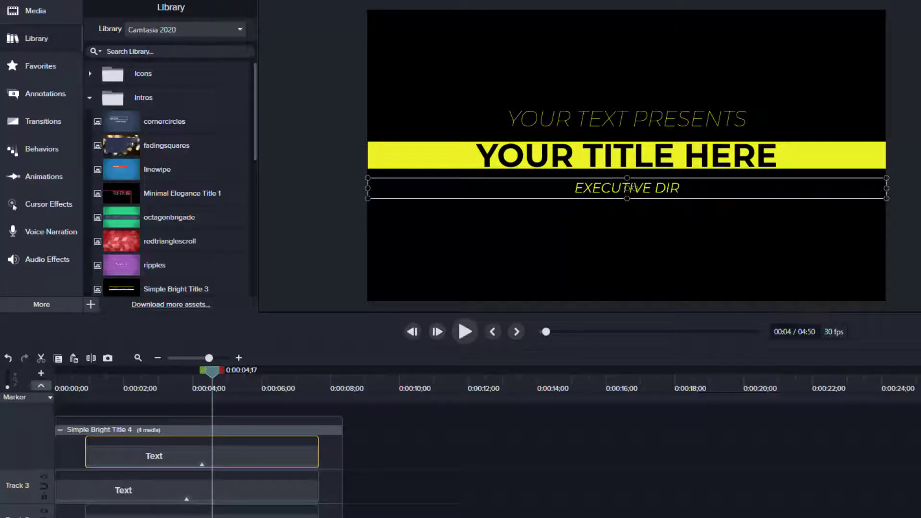
type("ECTOR")
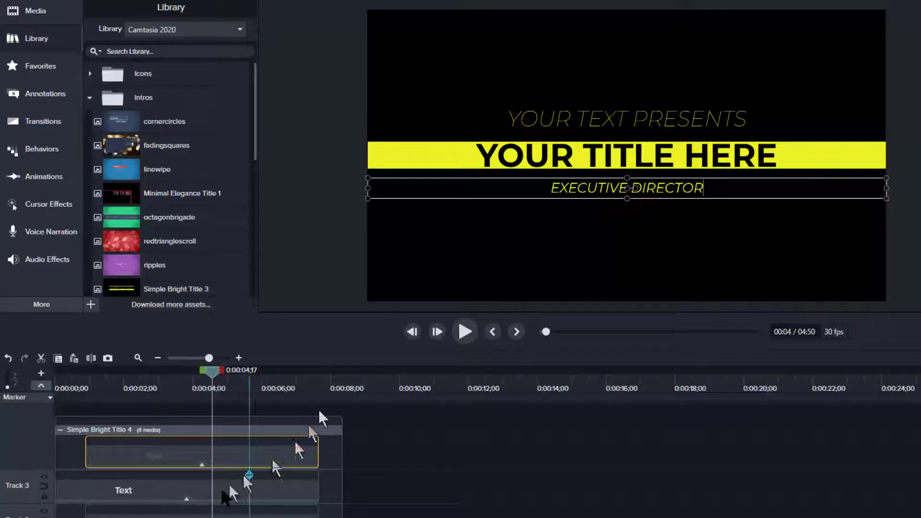
left_click(158, 491)
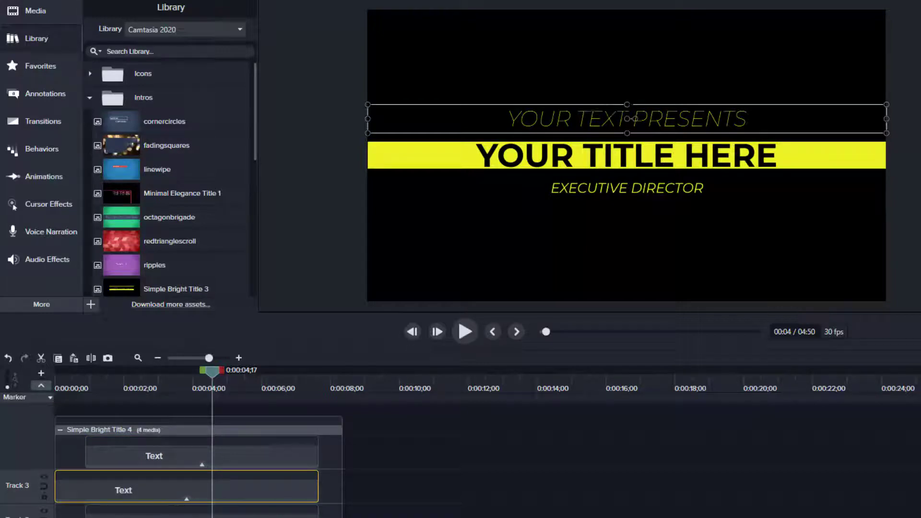
double_click(626, 119)
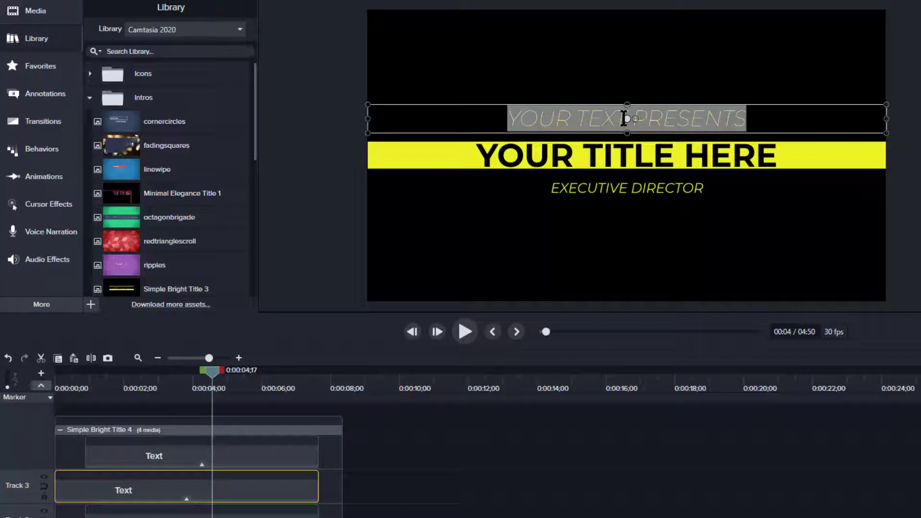
key("BackSpace")
type("LIONS")
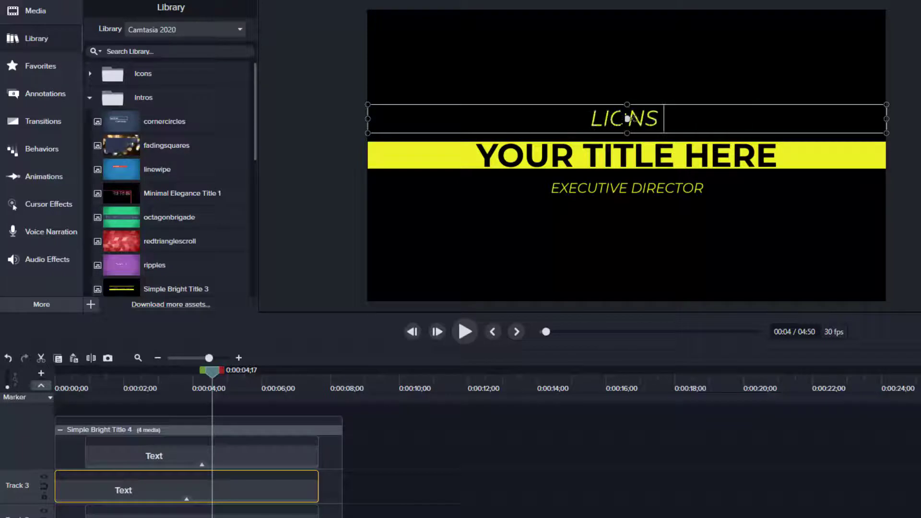
type(" CLUB OF MIS")
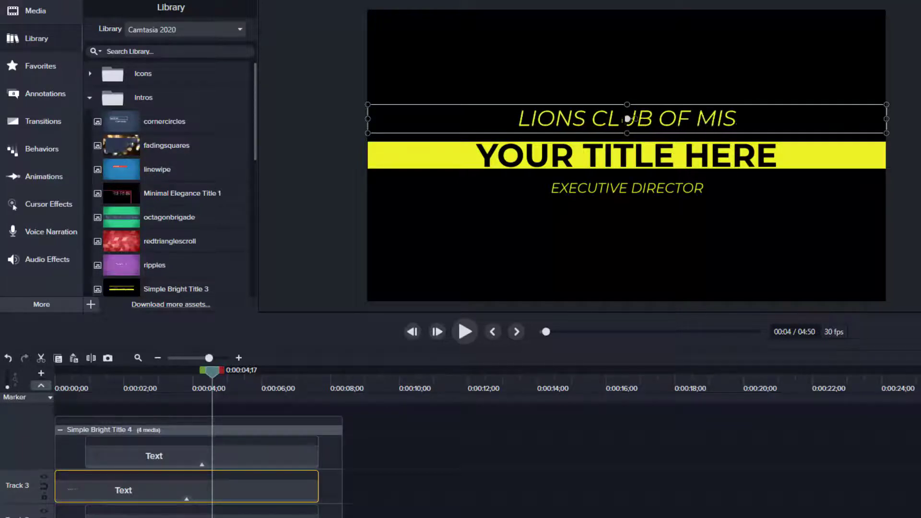
type("SISSIPPI")
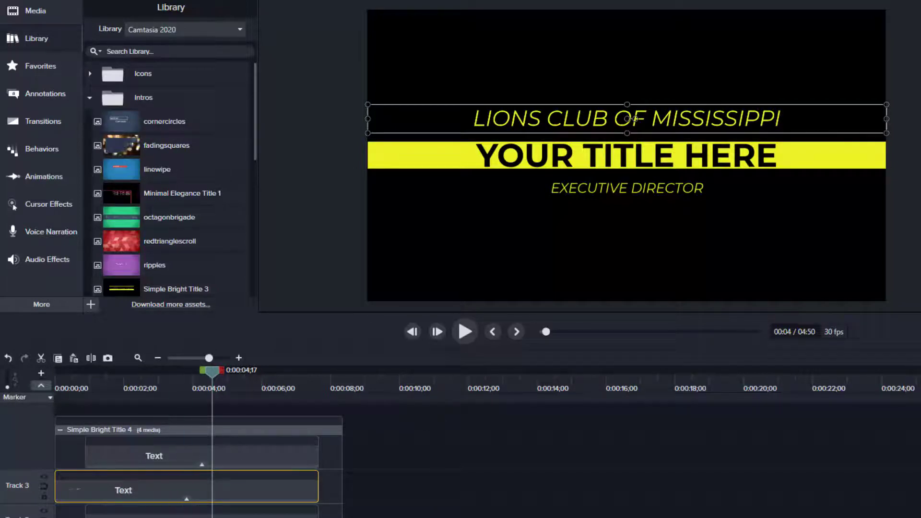
Replace the YOUR TITLE HERE placeholder with the interviewee's name.
left_click(187, 512)
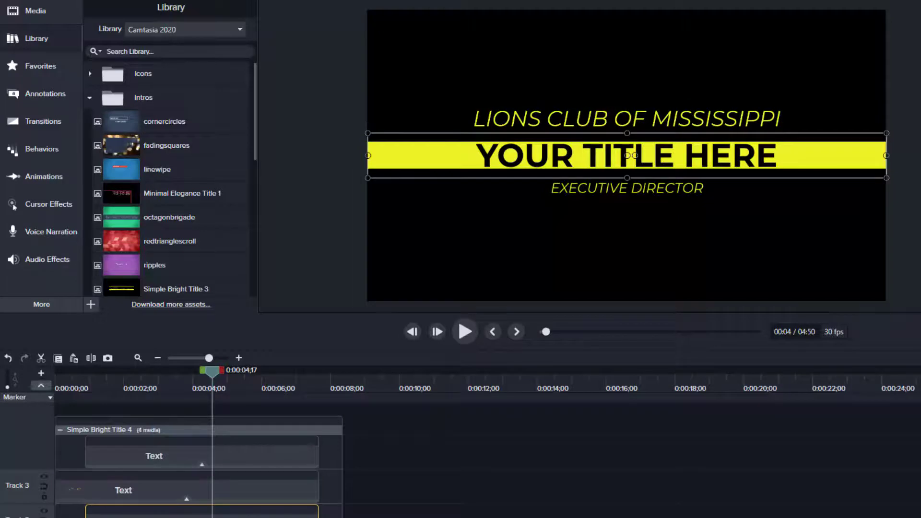
double_click(635, 163)
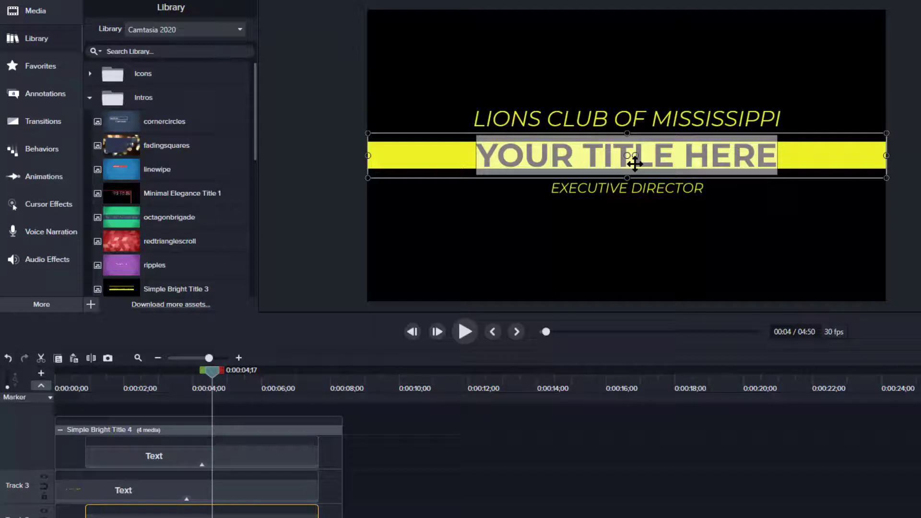
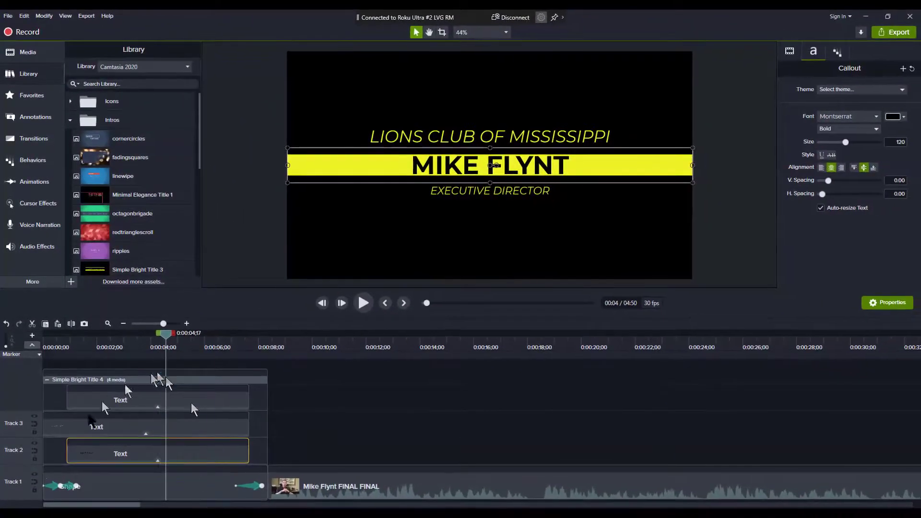
Collapse the title group and play the intro from 0:00 to preview the customized titles.
left_click(326, 421)
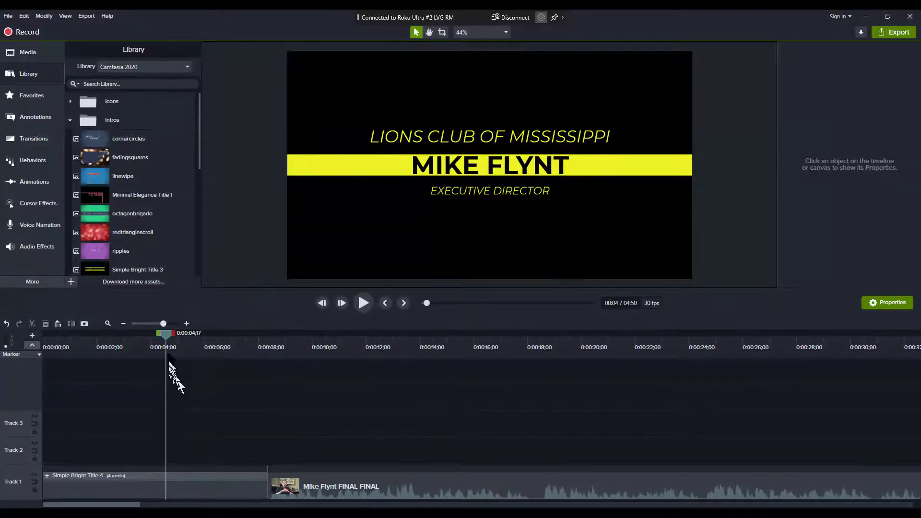
left_click_drag(164, 336, 26, 334)
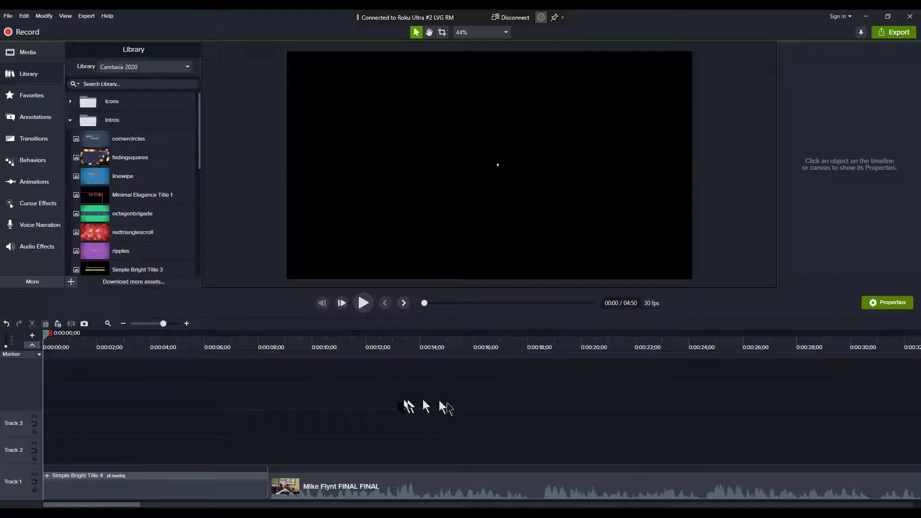
key("space")
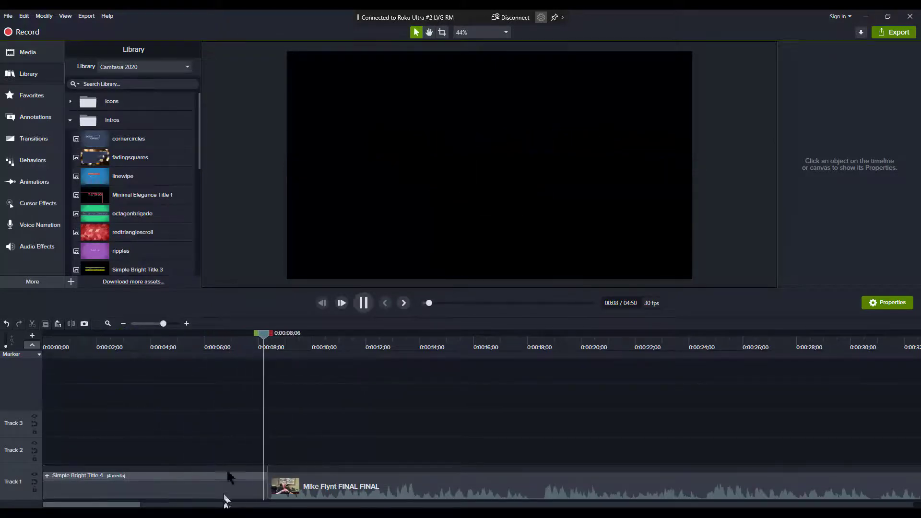
left_click(233, 431)
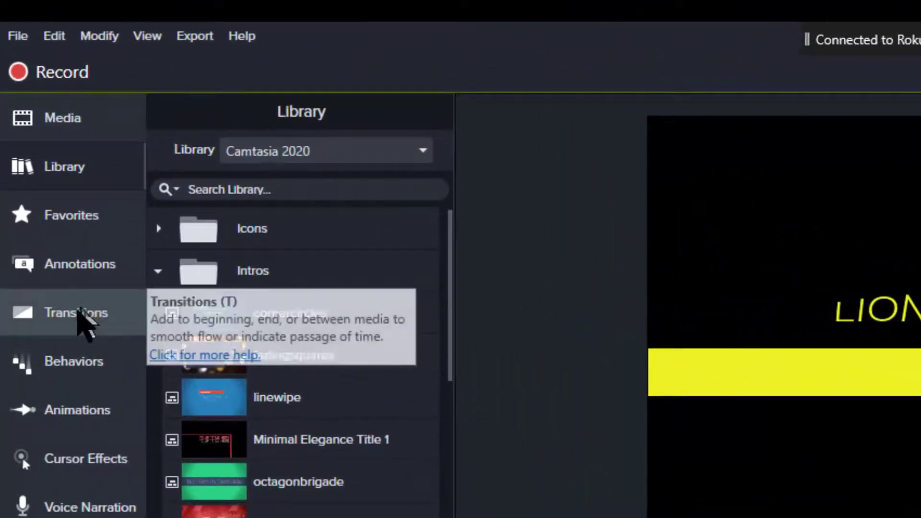
Apply a Fade transition to the start of the interview clip.
left_click(79, 316)
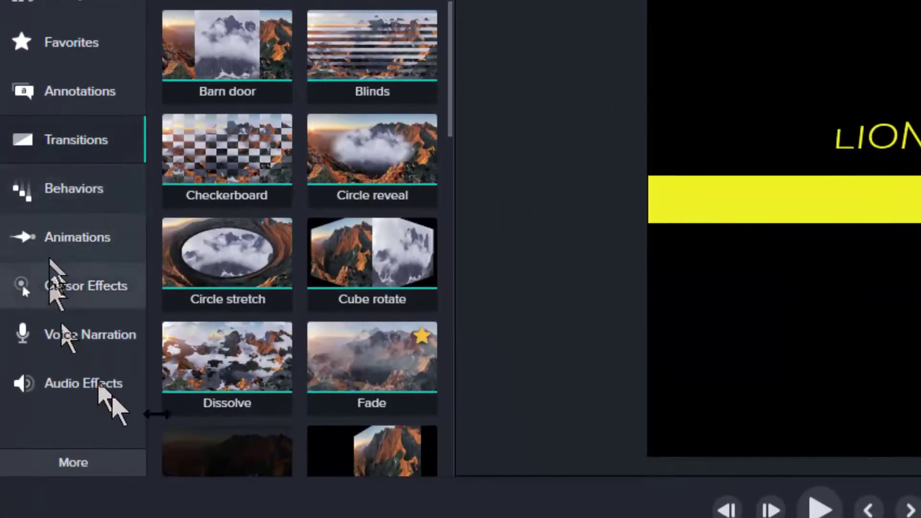
left_click_drag(344, 354, 557, 517)
left_click_drag(296, 367, 318, 434)
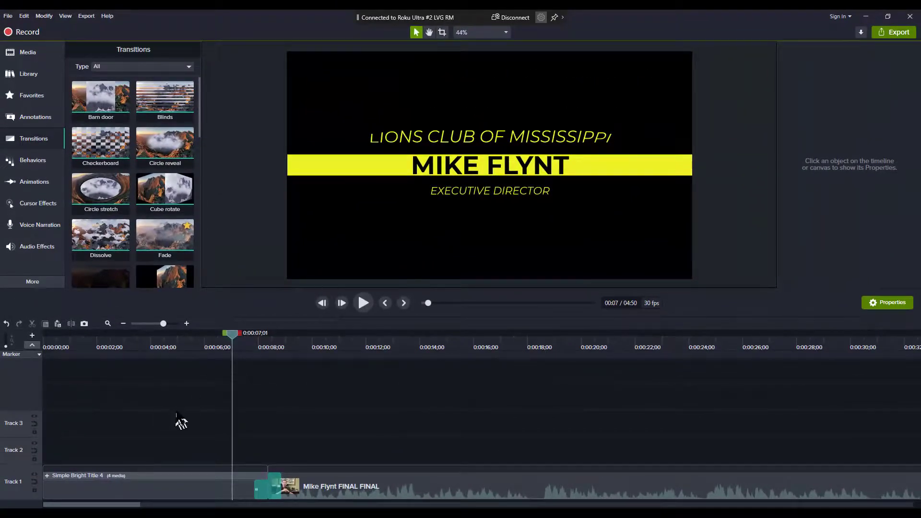
Play the timeline from the beginning to check the intro fading into the interview.
left_click(170, 479)
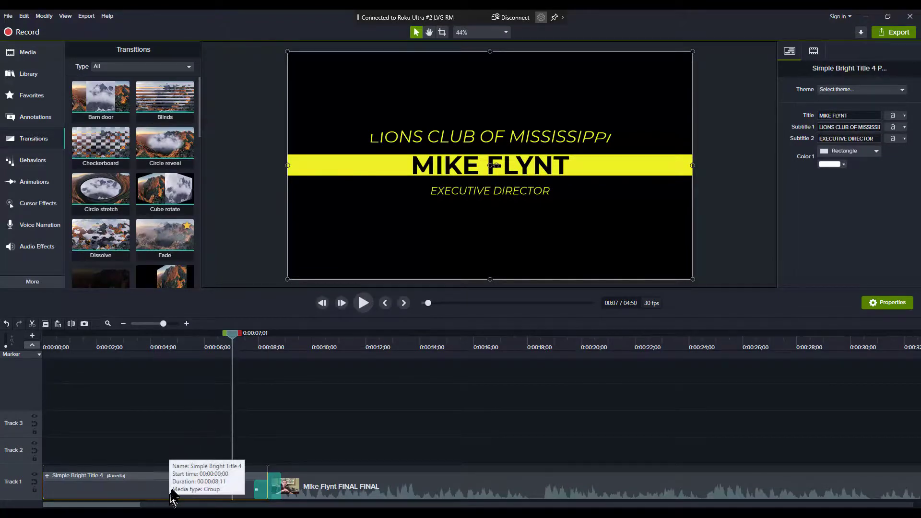
key("ctrl+Home")
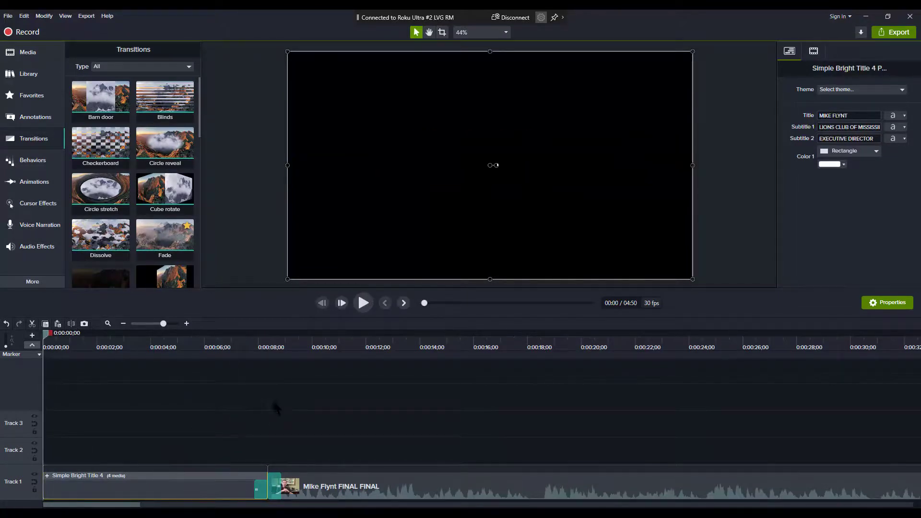
key("space")
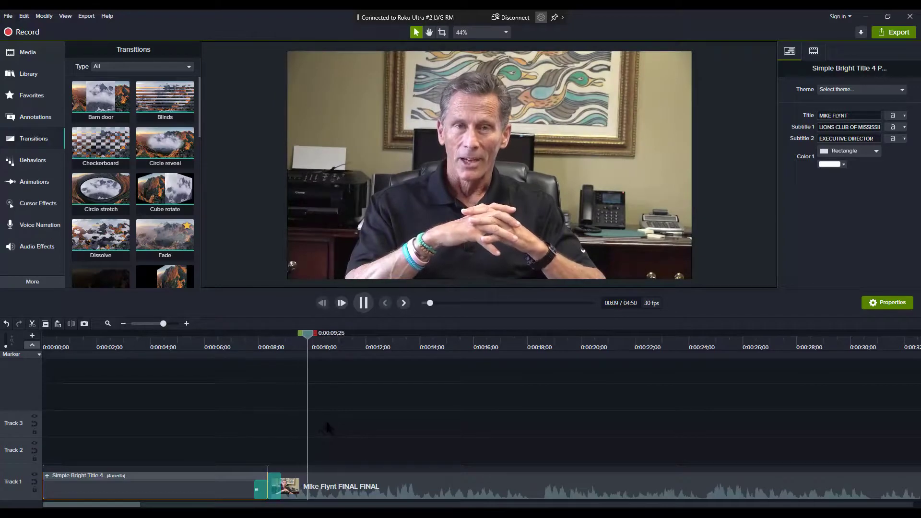
key("space")
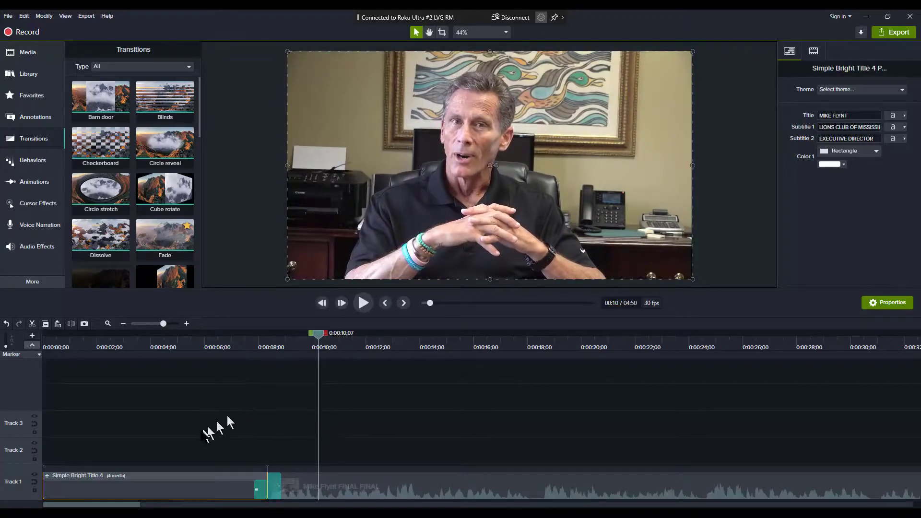